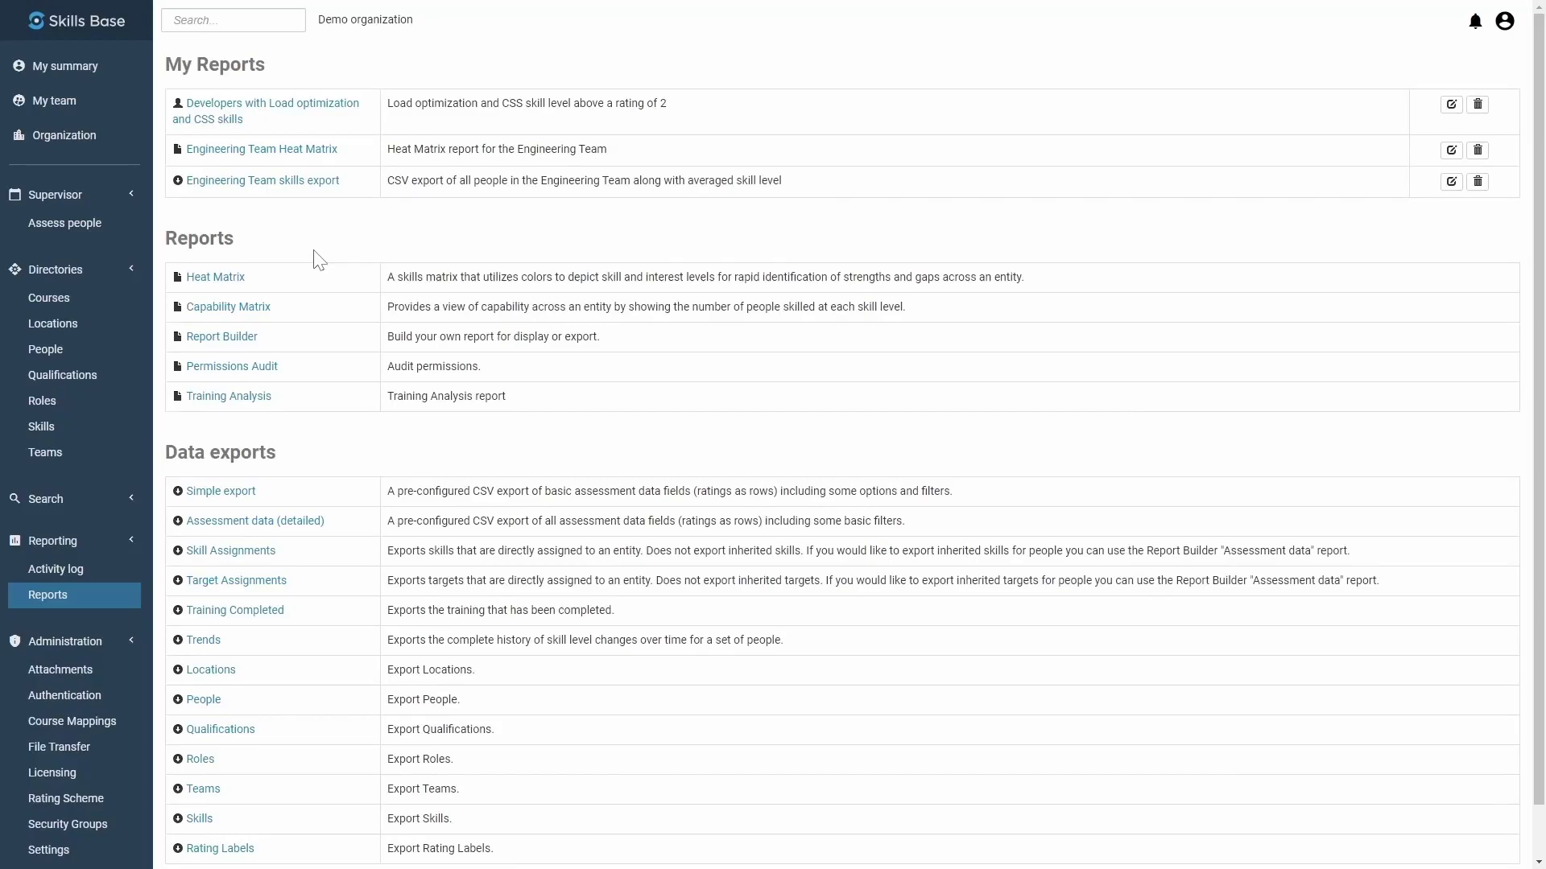
Step: Open the Report Builder from the Reports page
{"action": "left_click", "coordinate": [229, 347]}
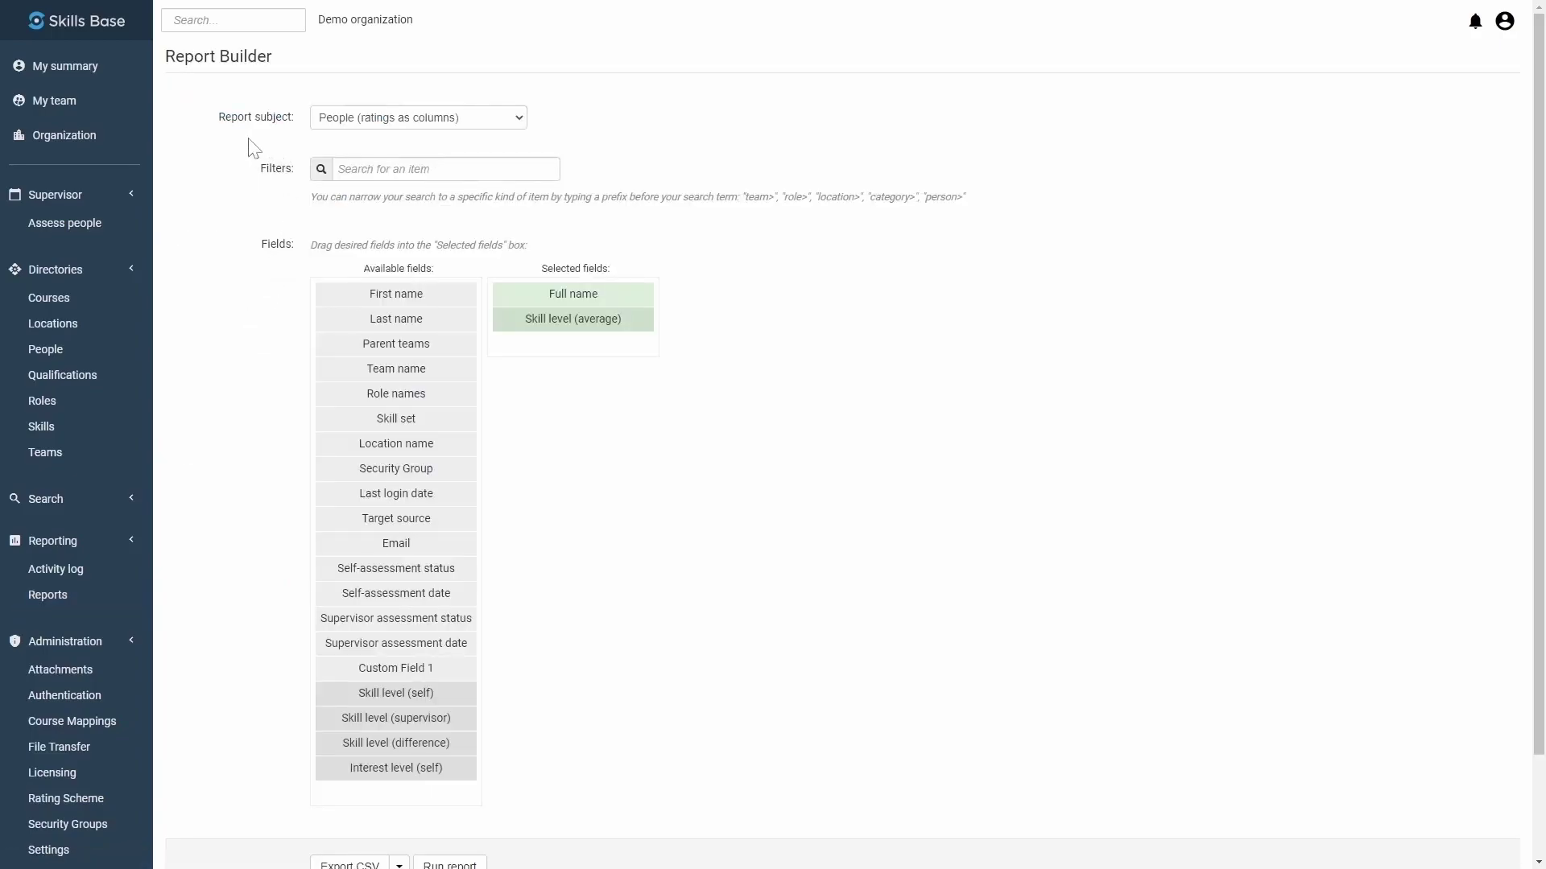
Step: Set the report subject to 'Assessment data (ratings as rows)'
{"action": "left_click", "coordinate": [348, 125]}
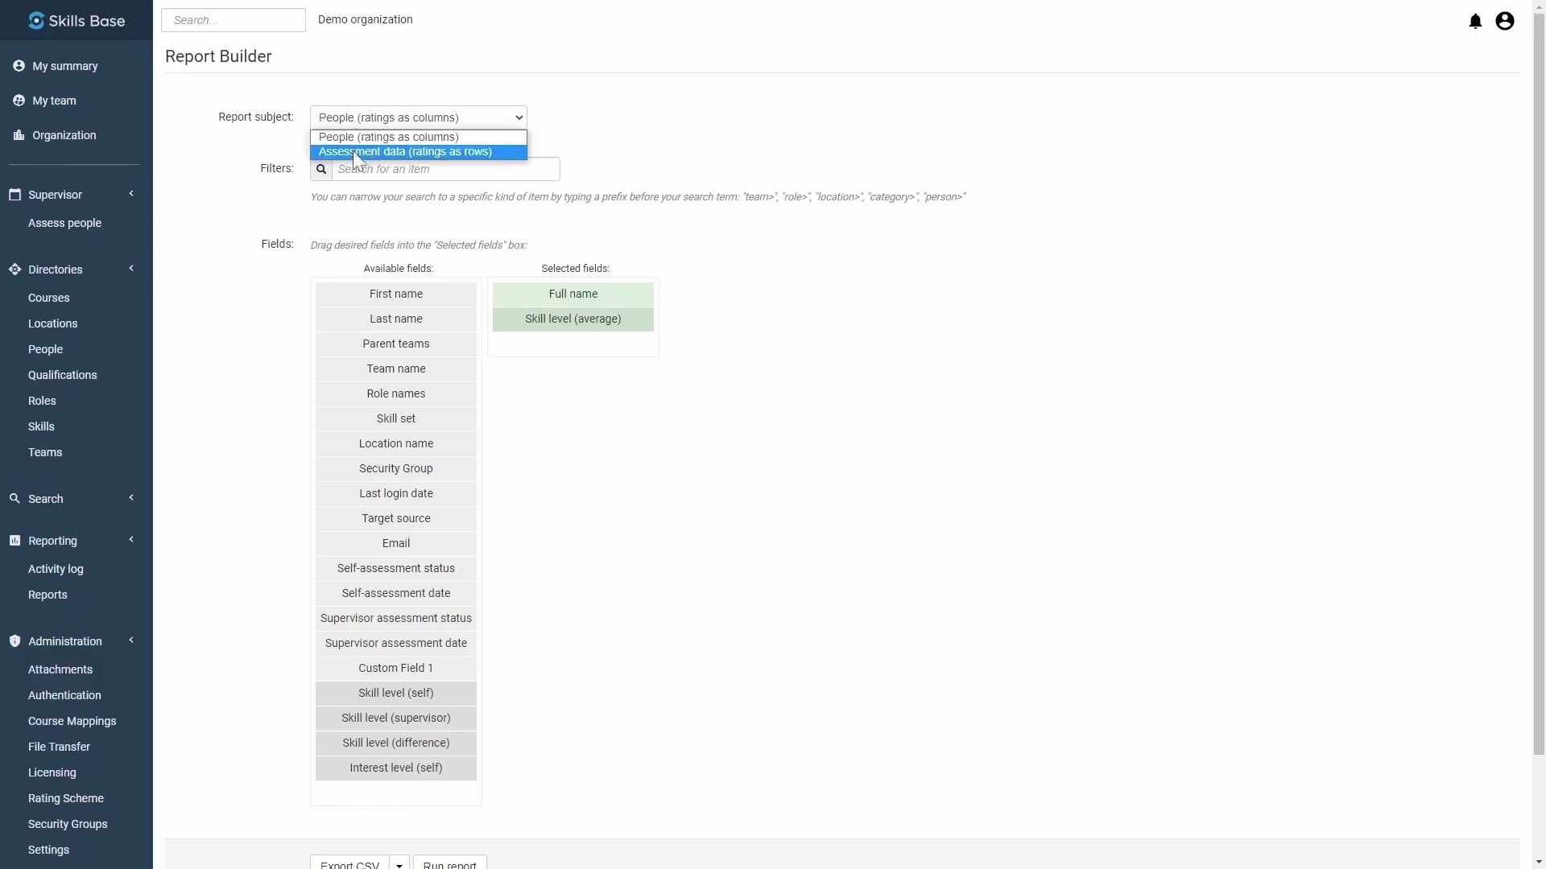
{"action": "left_click", "coordinate": [352, 151]}
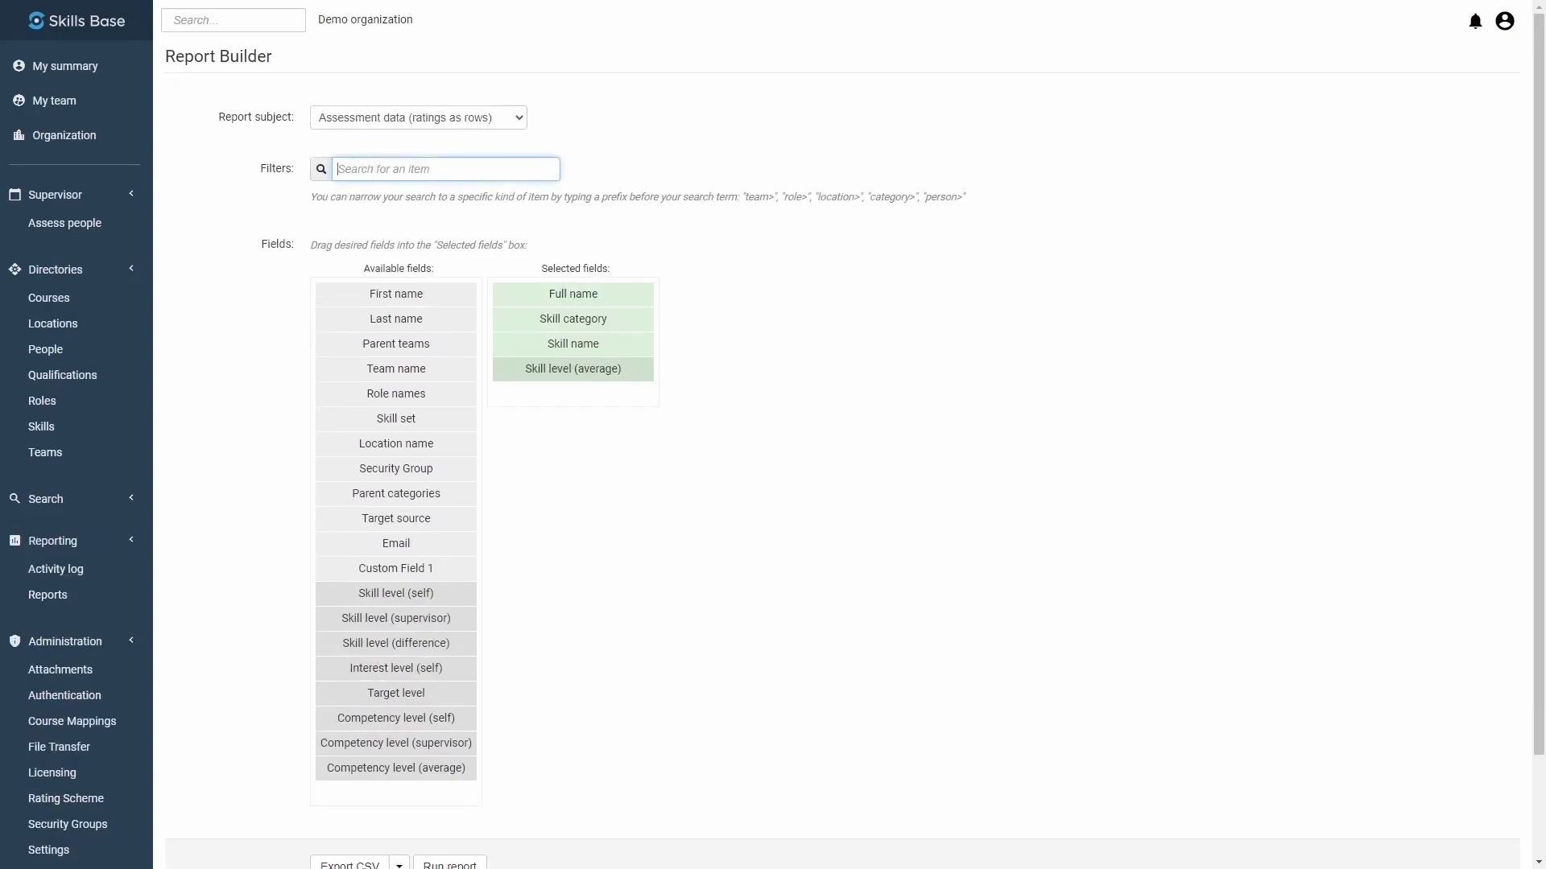
{"action": "type", "text": "eng"}
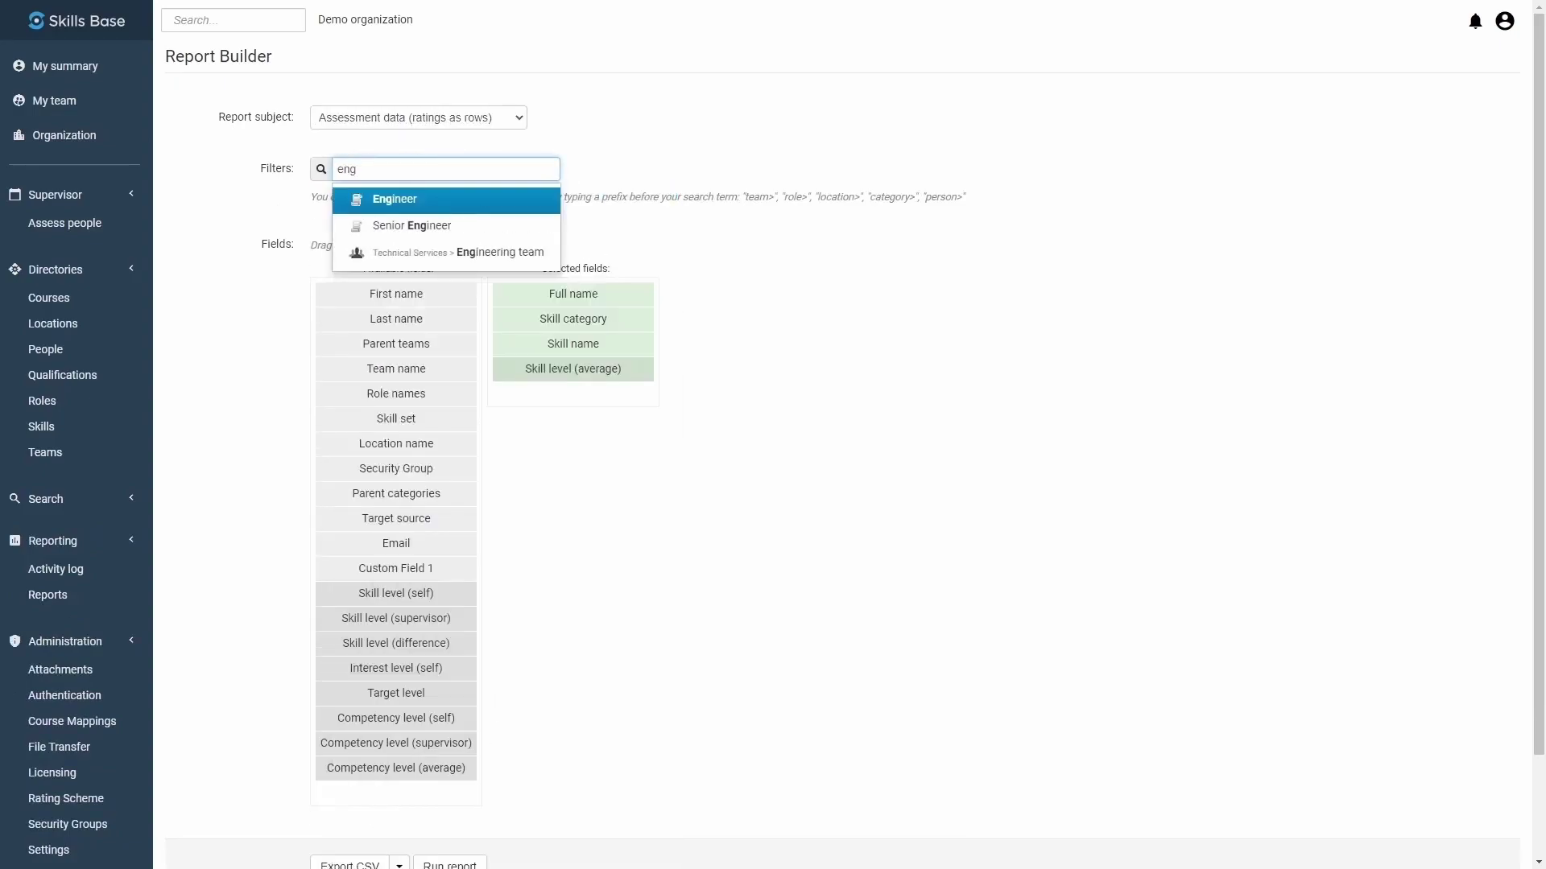
Step: Add an Engineer role filter to the report
{"action": "left_click", "coordinate": [402, 199]}
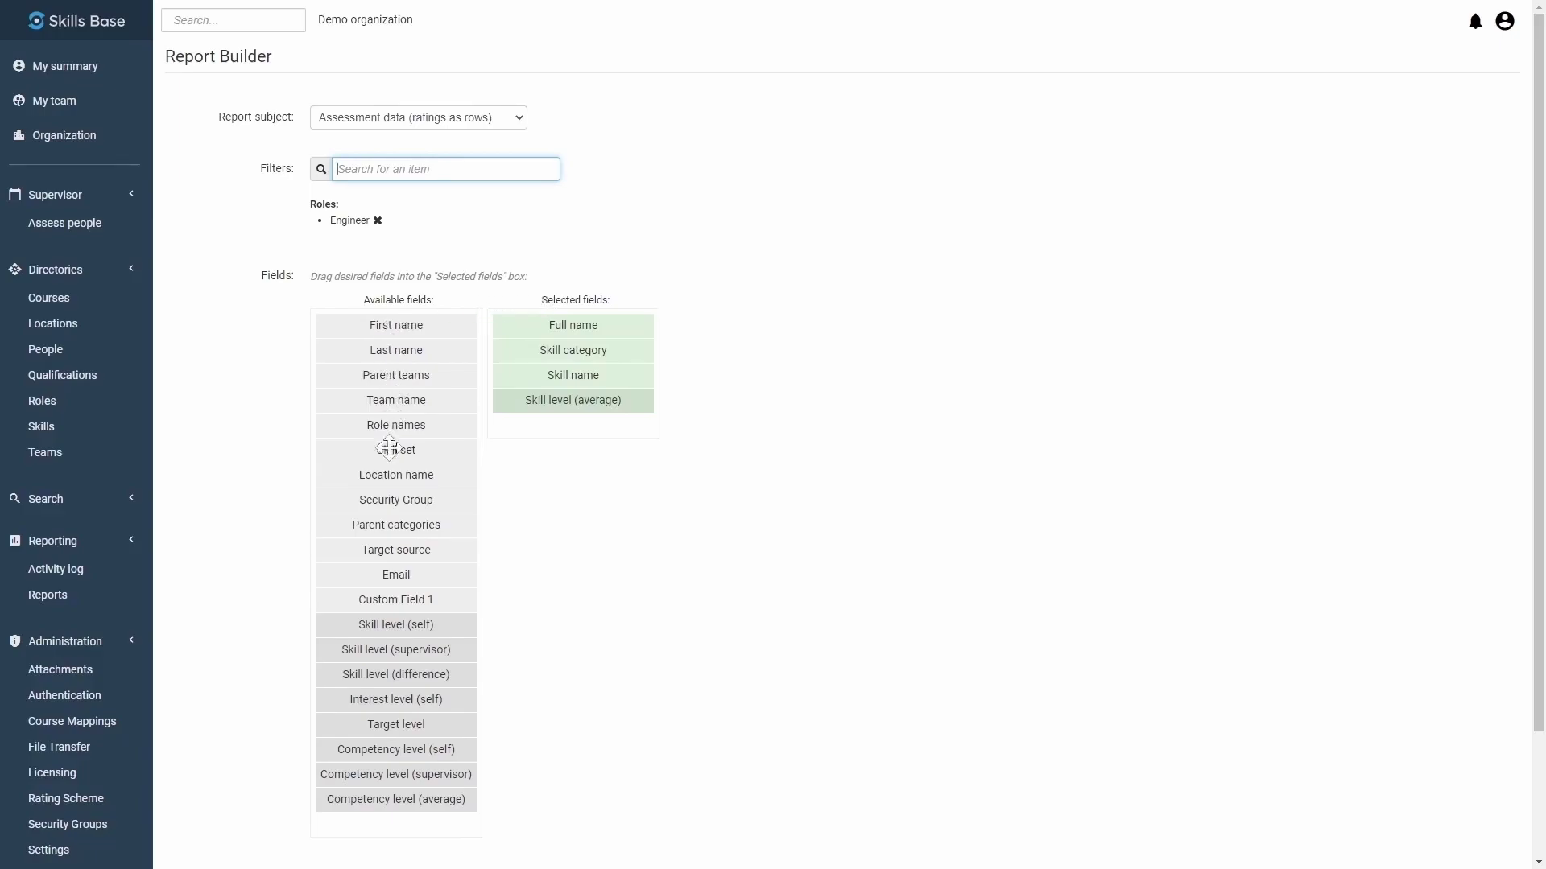
Step: Add Skill set and Email above Skill level (average), then run the report
{"action": "left_click_drag", "start_coordinate": [389, 456], "coordinate": [518, 425]}
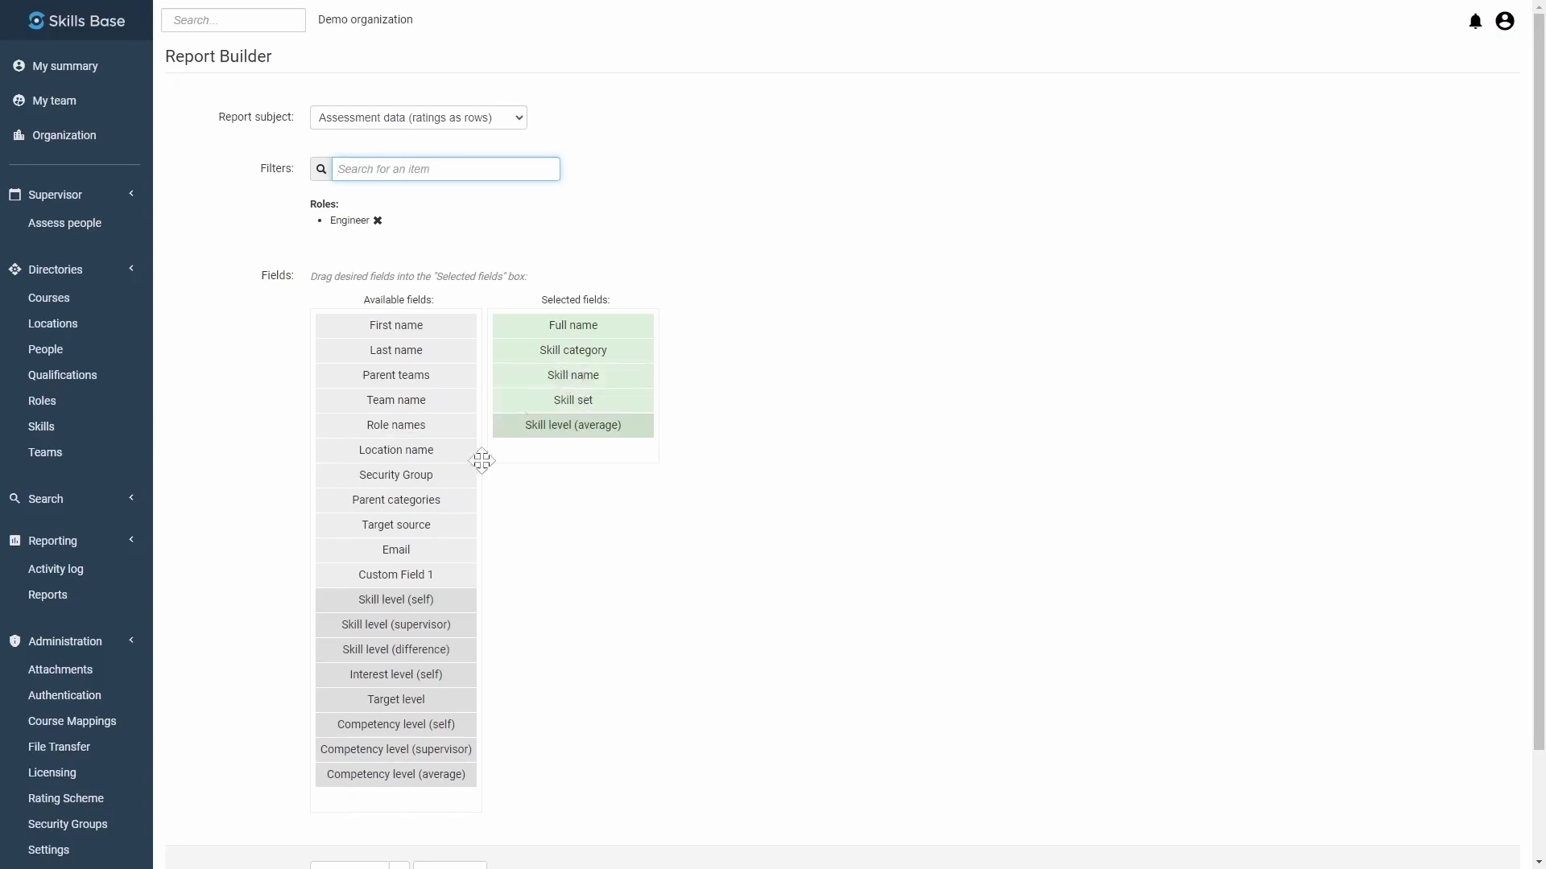
{"action": "mouse_move", "coordinate": [394, 545]}
{"action": "left_mouse_down"}
{"action": "mouse_move", "coordinate": [512, 512]}
{"action": "mouse_move", "coordinate": [591, 384]}
{"action": "left_mouse_up"}
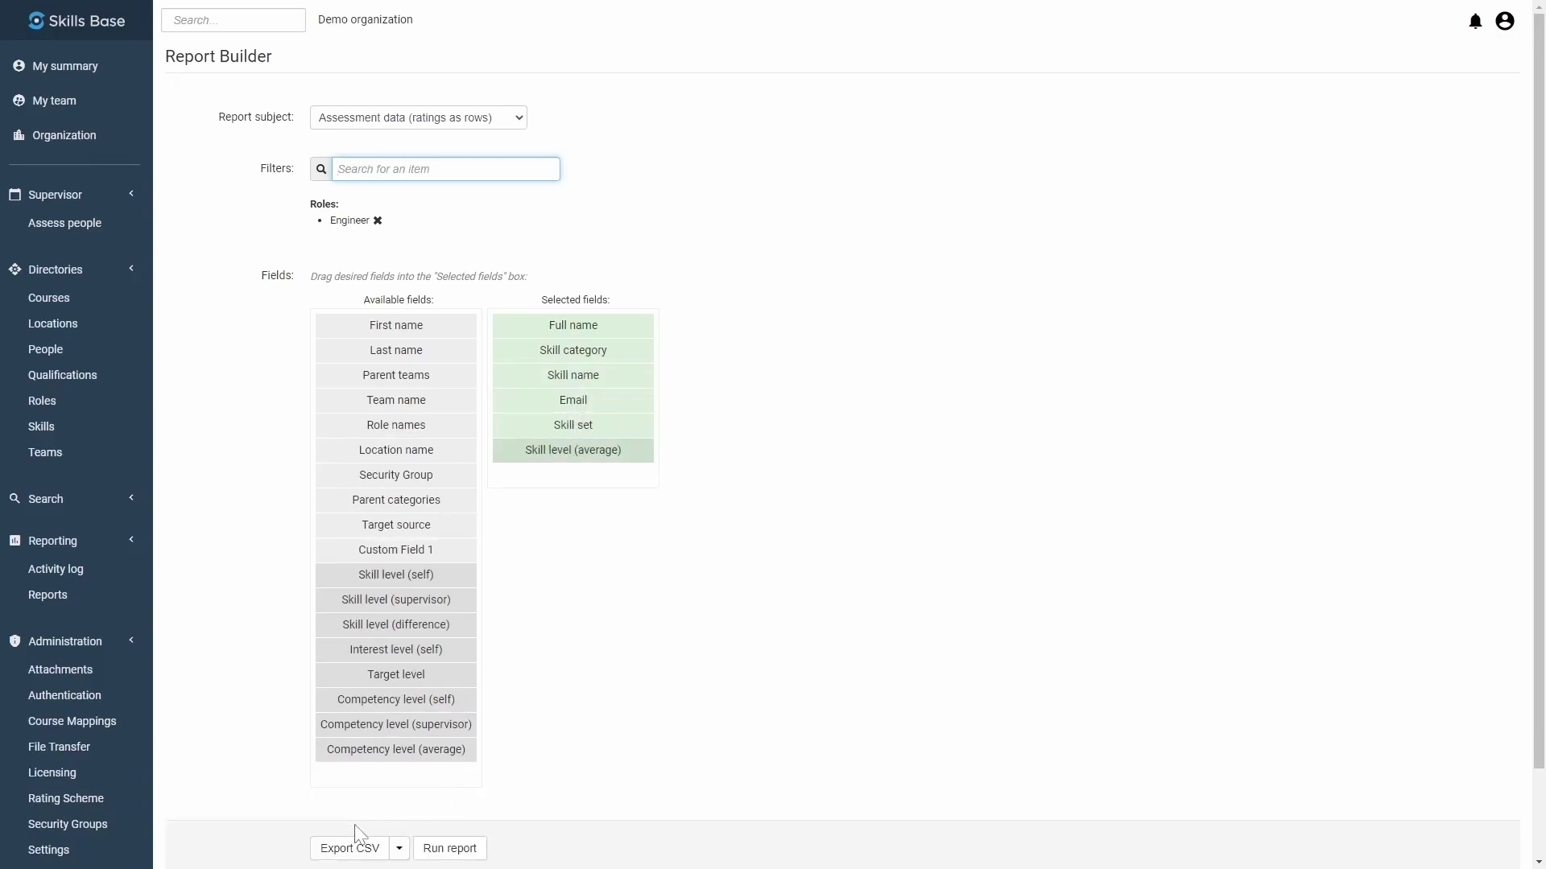
{"action": "left_click", "coordinate": [449, 849]}
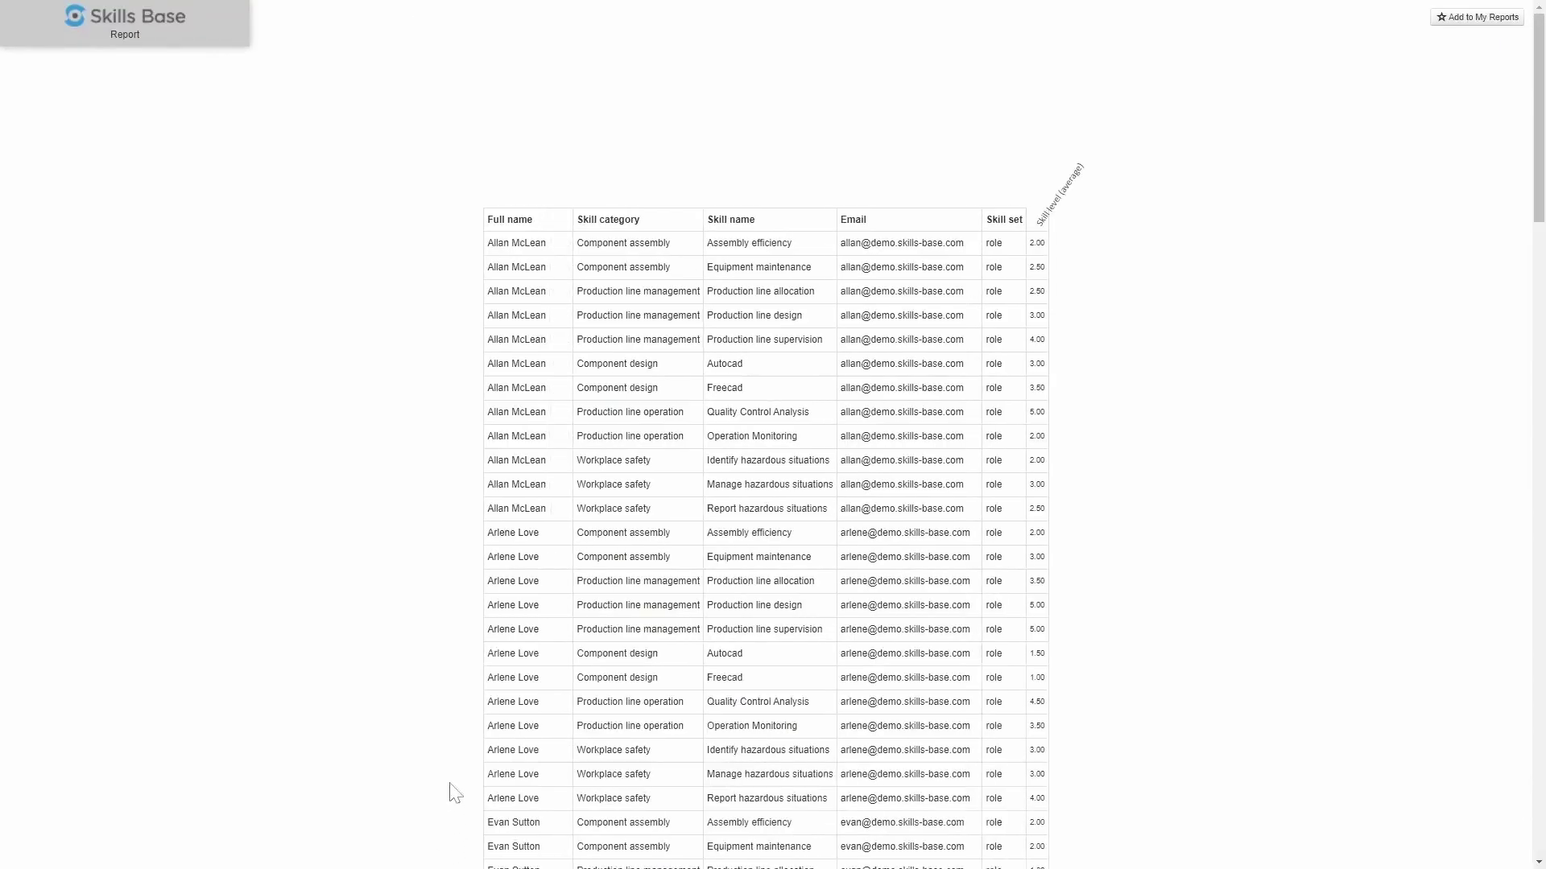